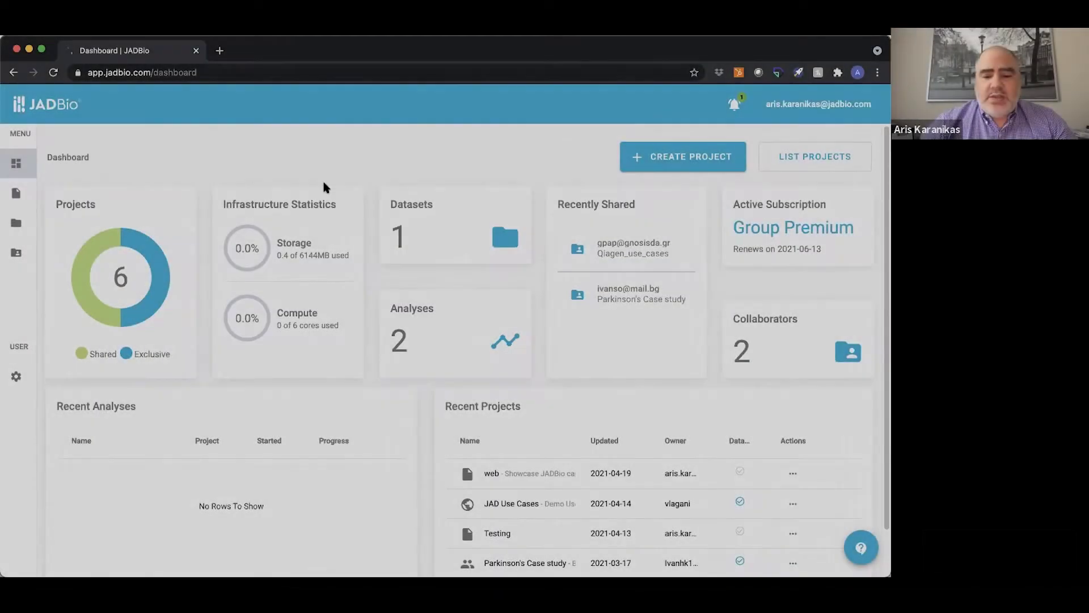
pyautogui.scroll(-1, 428, 316)
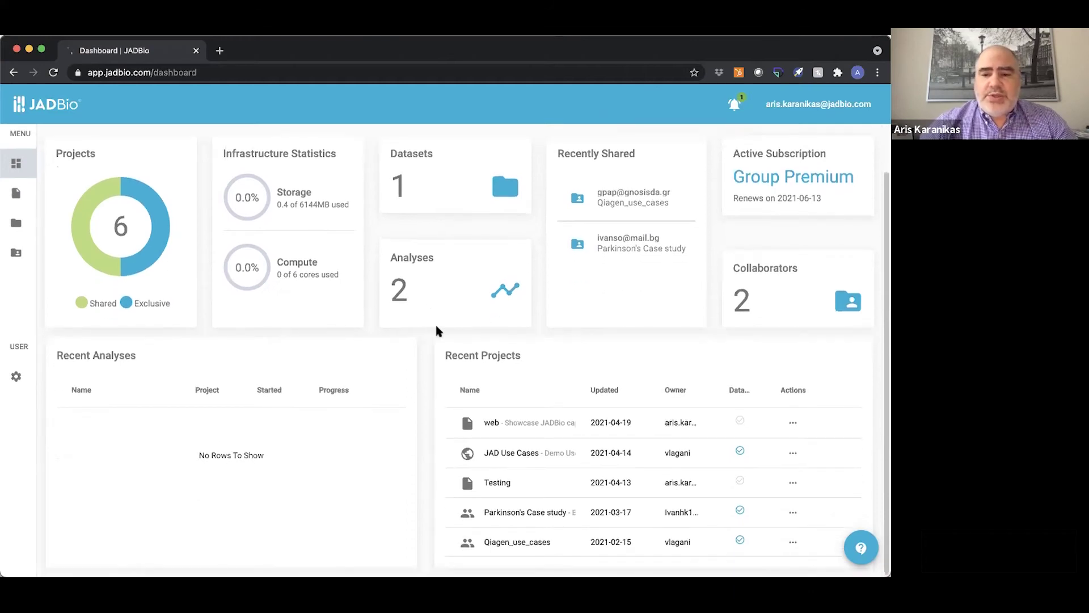
pyautogui.scroll(1, 435, 322)
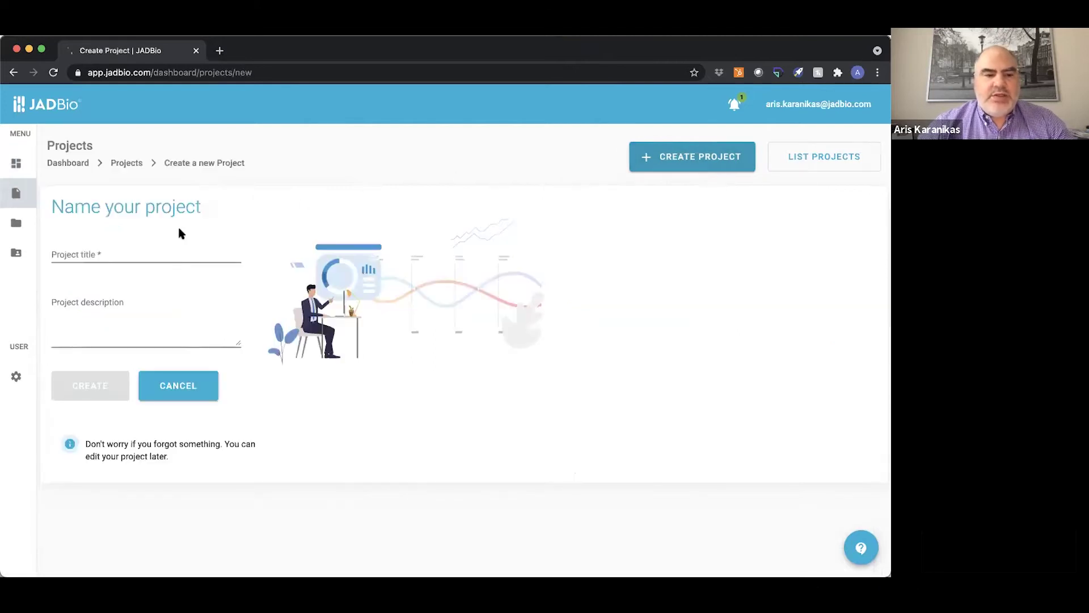
# Name the new project 'Webinar' and create it.
pyautogui.click(132, 254)
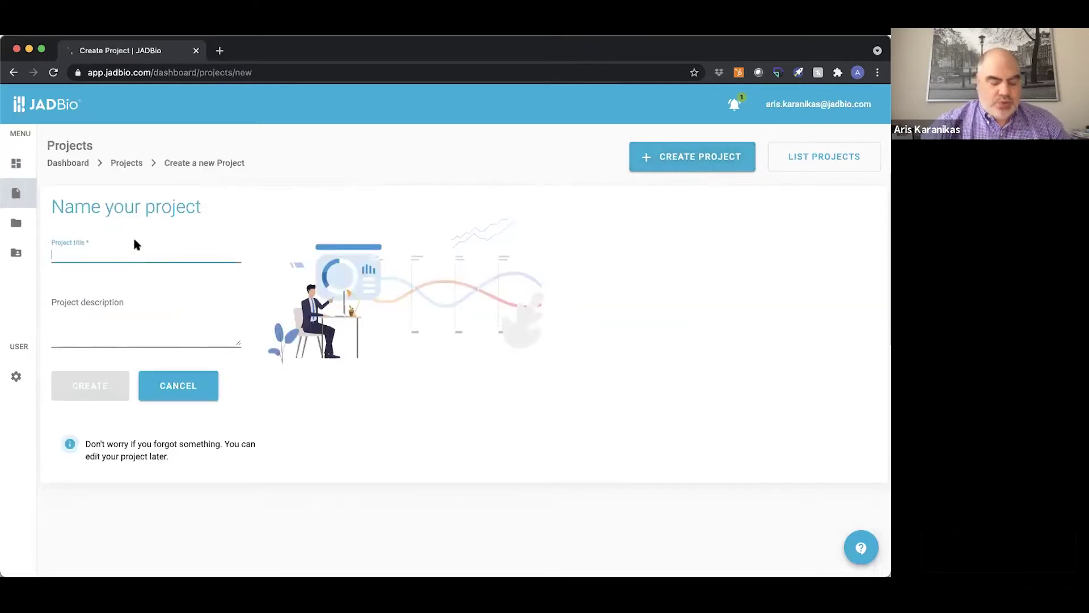
pyautogui.write('Webi')
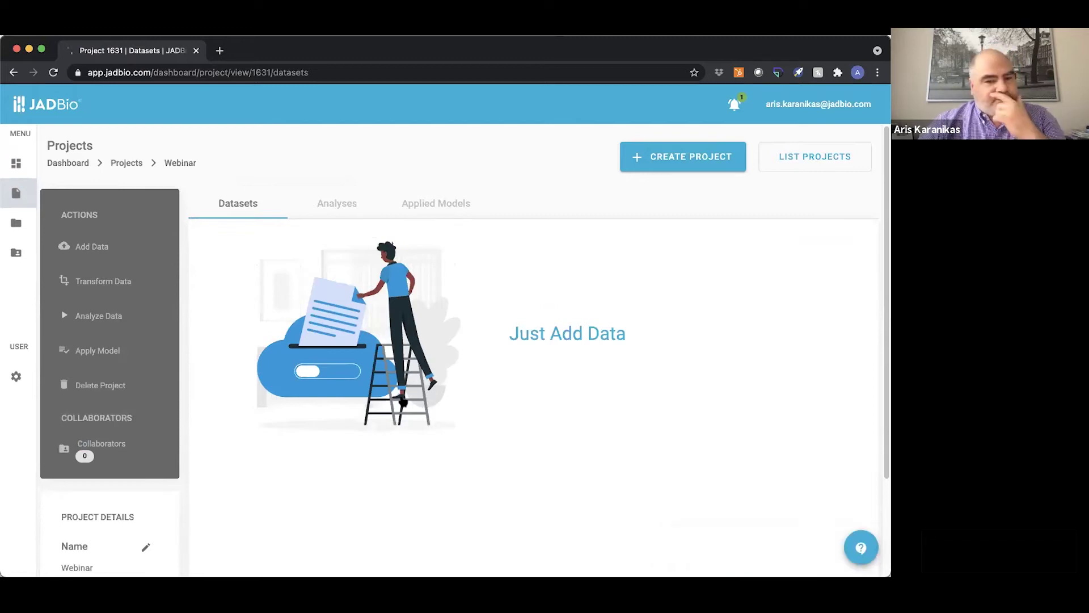
# Start Add Data from the Webinar project's Actions panel.
pyautogui.click(417, 351)
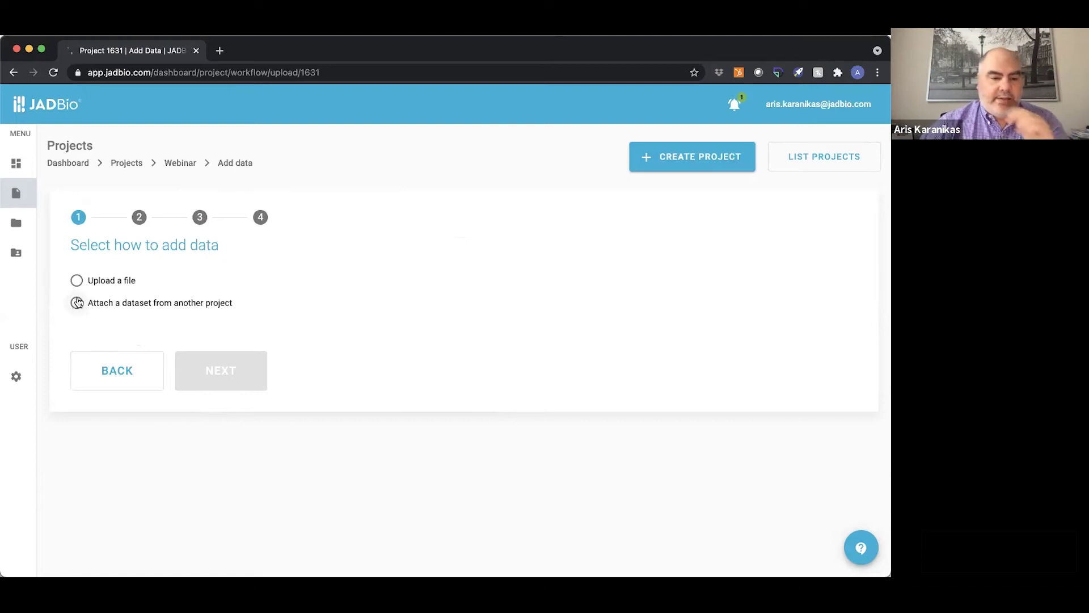
# Choose file upload, upload Alzheimer.csv (71 rows, 504 columns) and advance to the layout step.
pyautogui.click(77, 281)
pyautogui.click(221, 370)
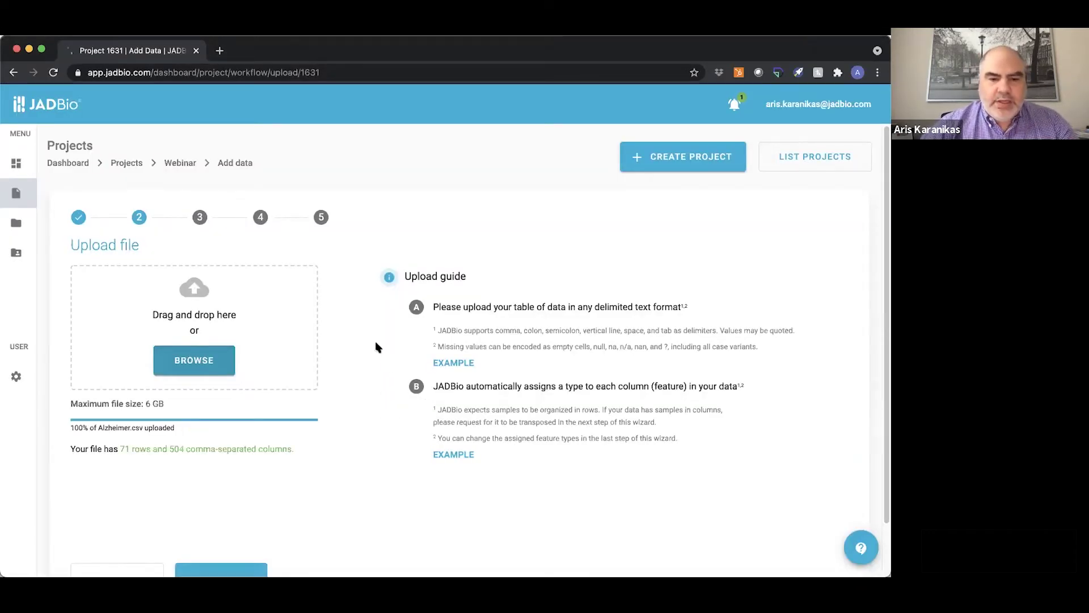
pyautogui.scroll(-2, 335, 463)
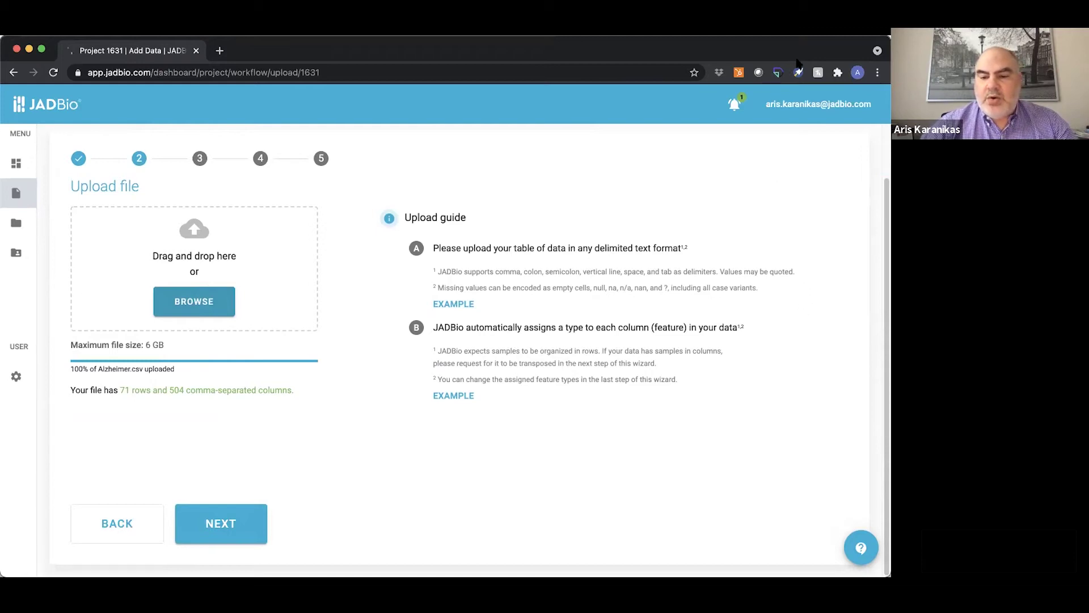
pyautogui.click(227, 524)
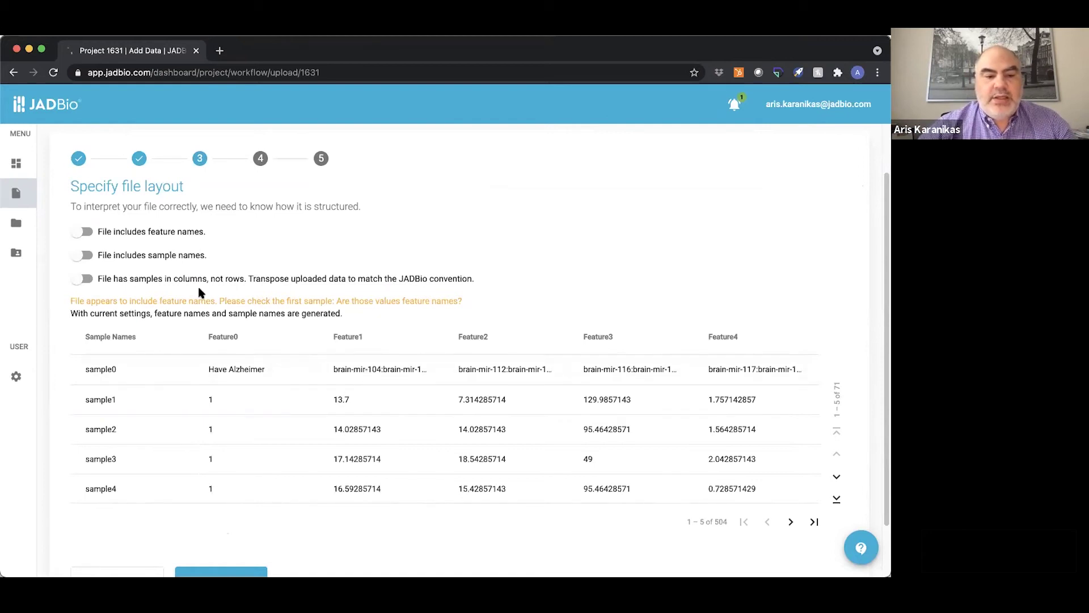
# Mark the file as including feature names with generated sample names, then advance to naming.
pyautogui.click(86, 232)
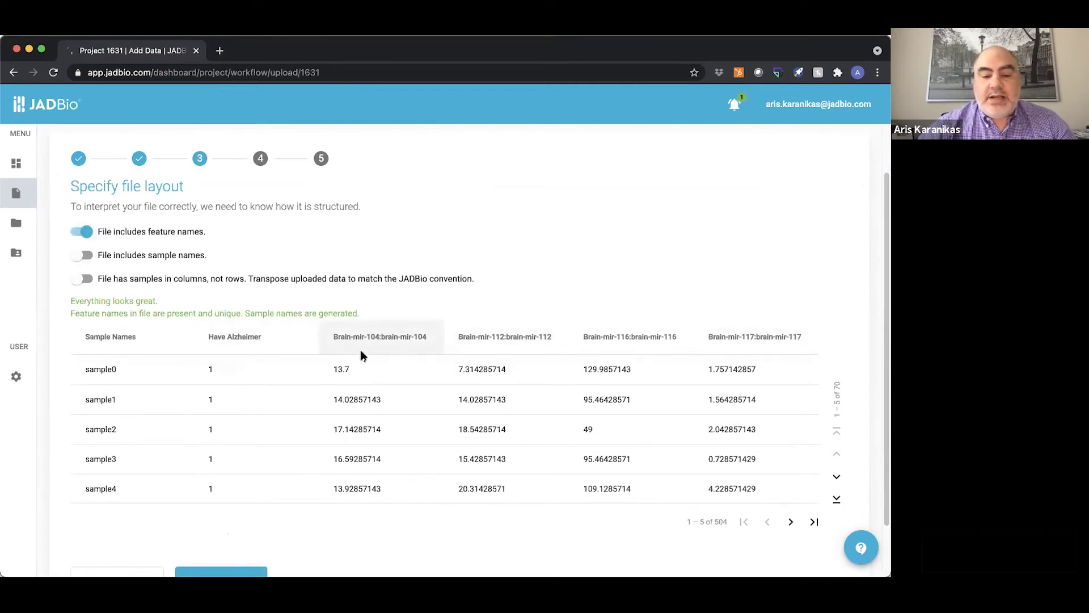
pyautogui.click(81, 231)
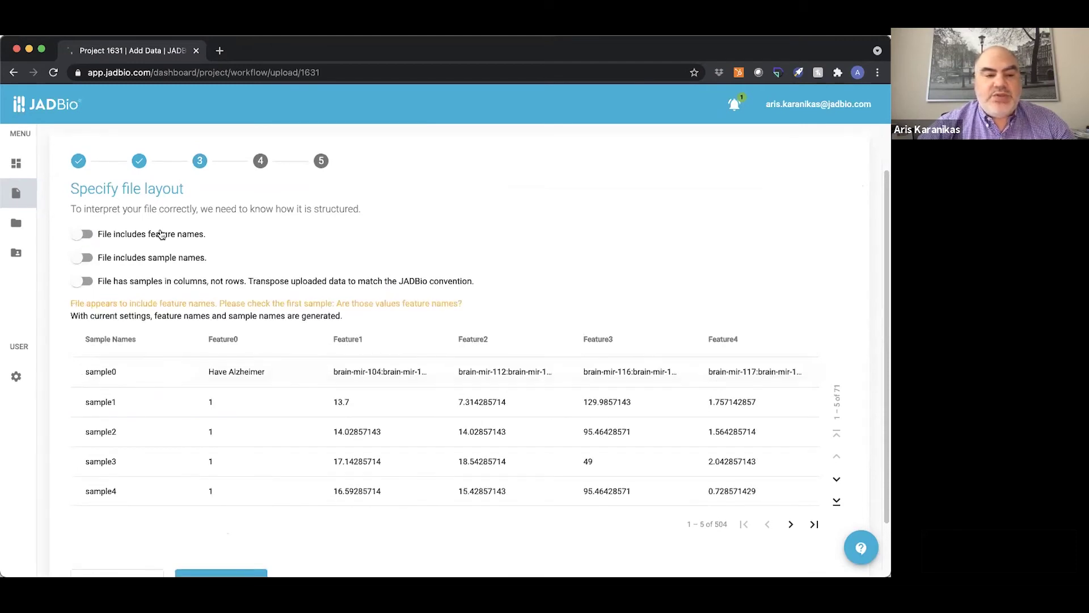
pyautogui.click(82, 234)
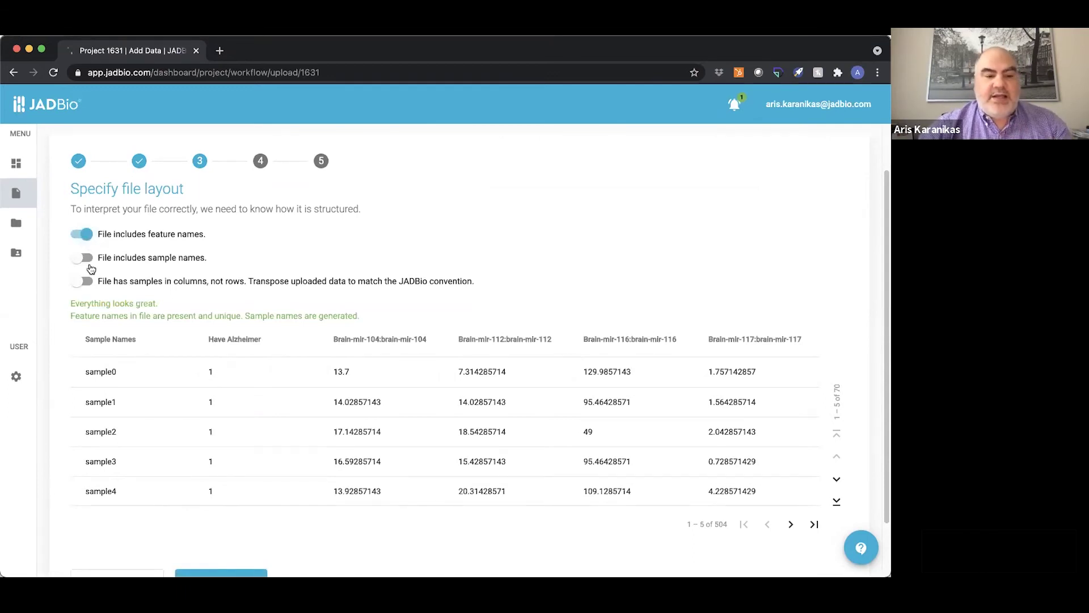
pyautogui.click(86, 258)
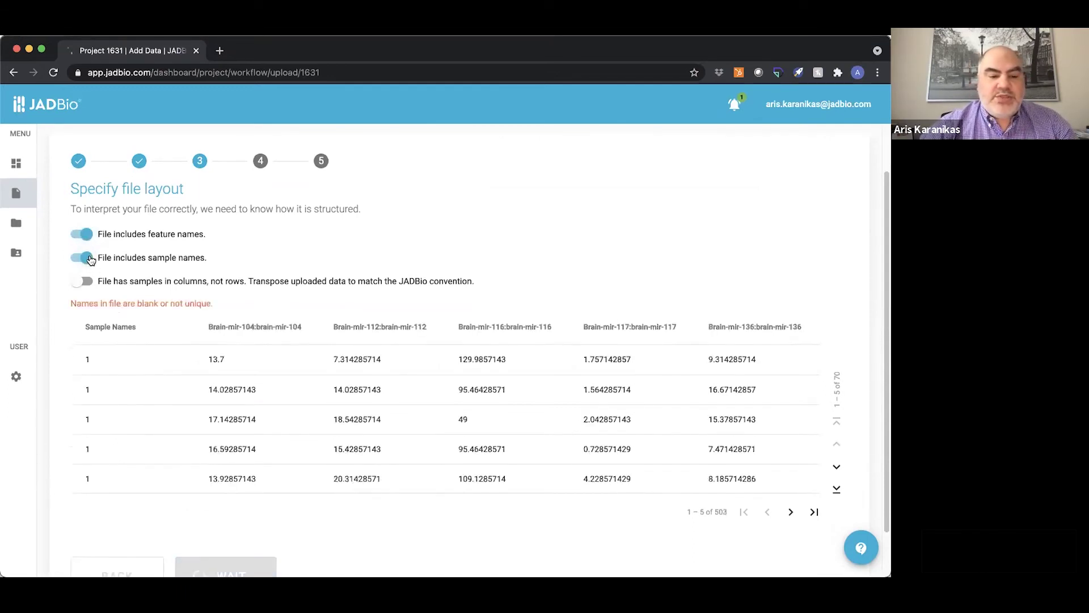
pyautogui.click(82, 258)
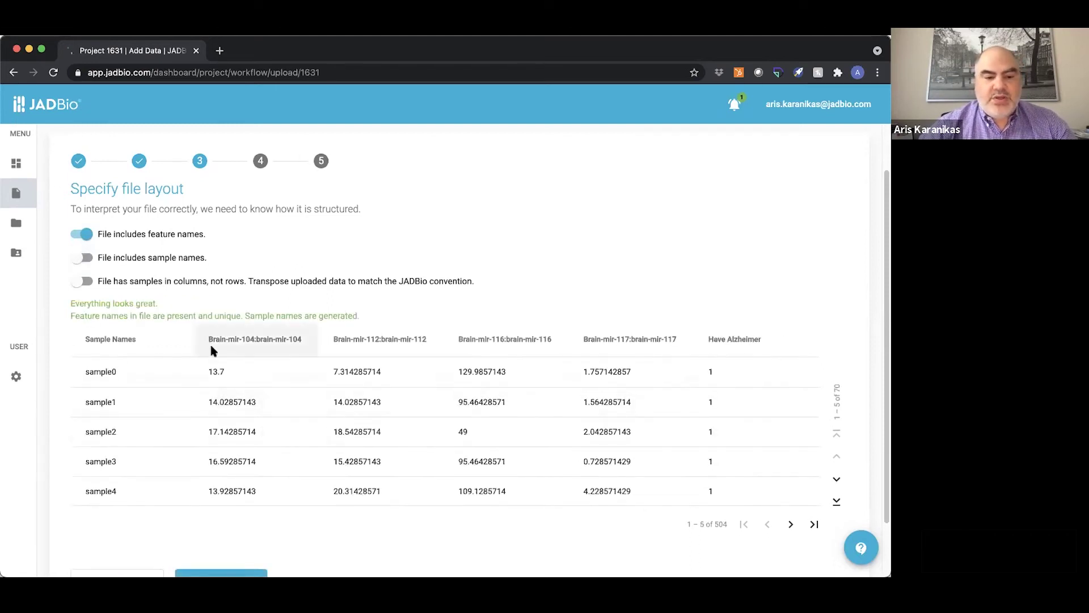
pyautogui.scroll(-3, 223, 375)
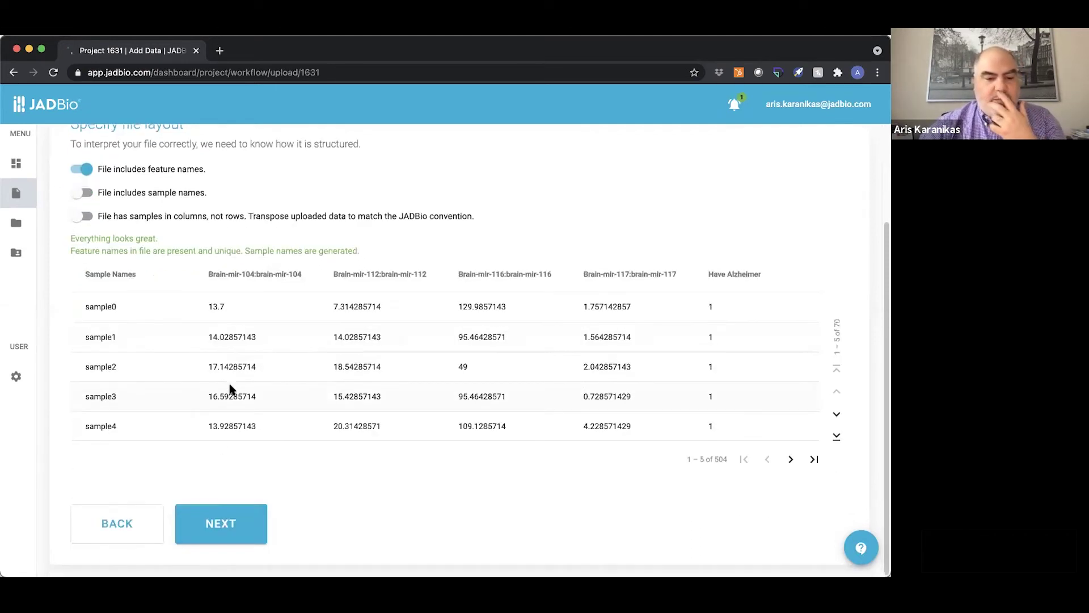
pyautogui.click(221, 527)
pyautogui.write('Alzheimer - Have')
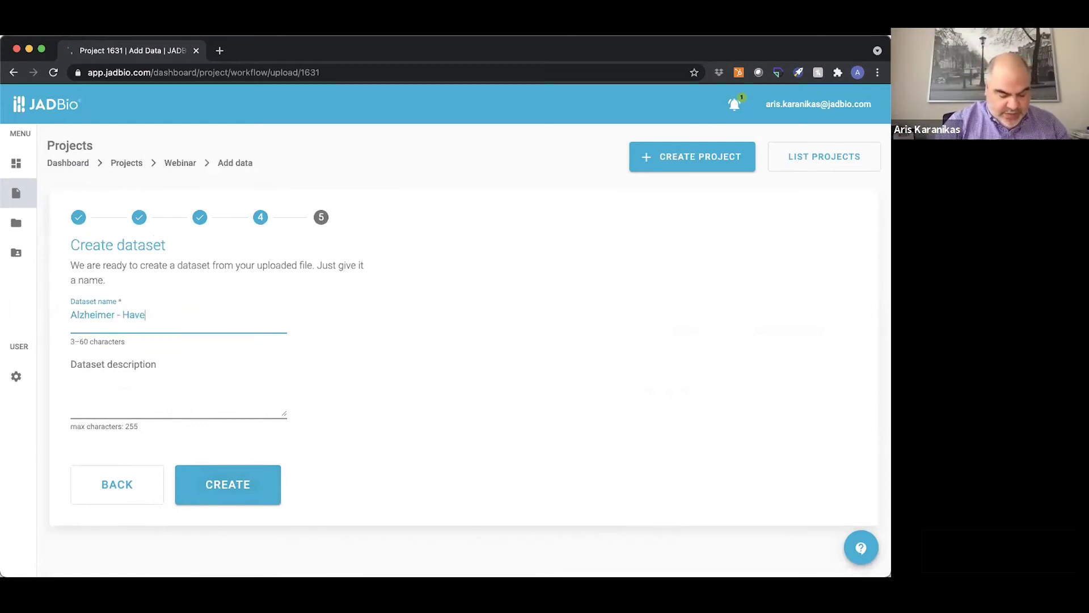
pyautogui.write('A')
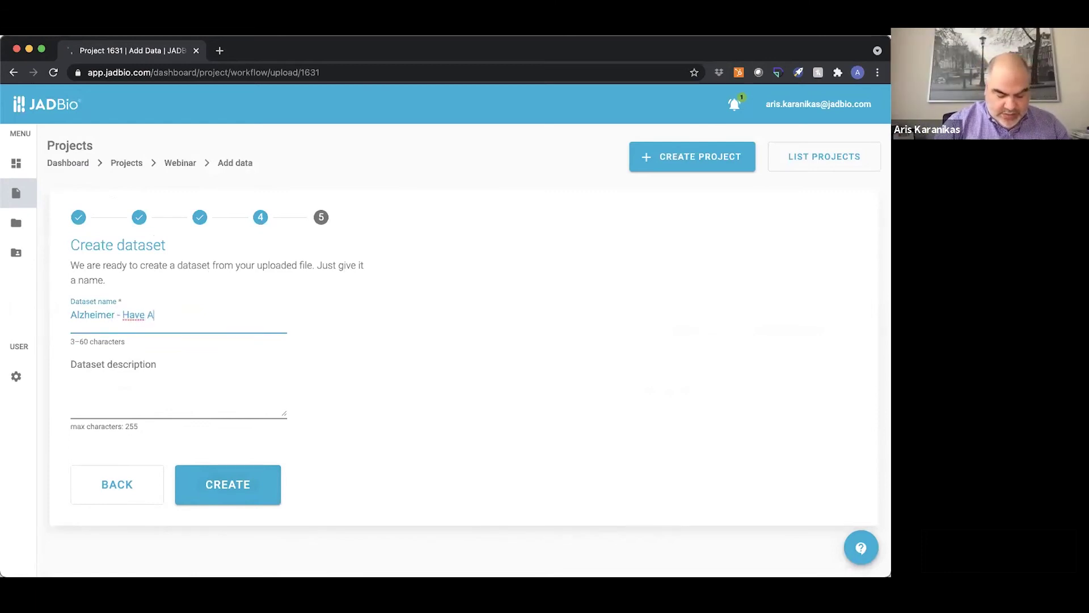
pyautogui.write('i')
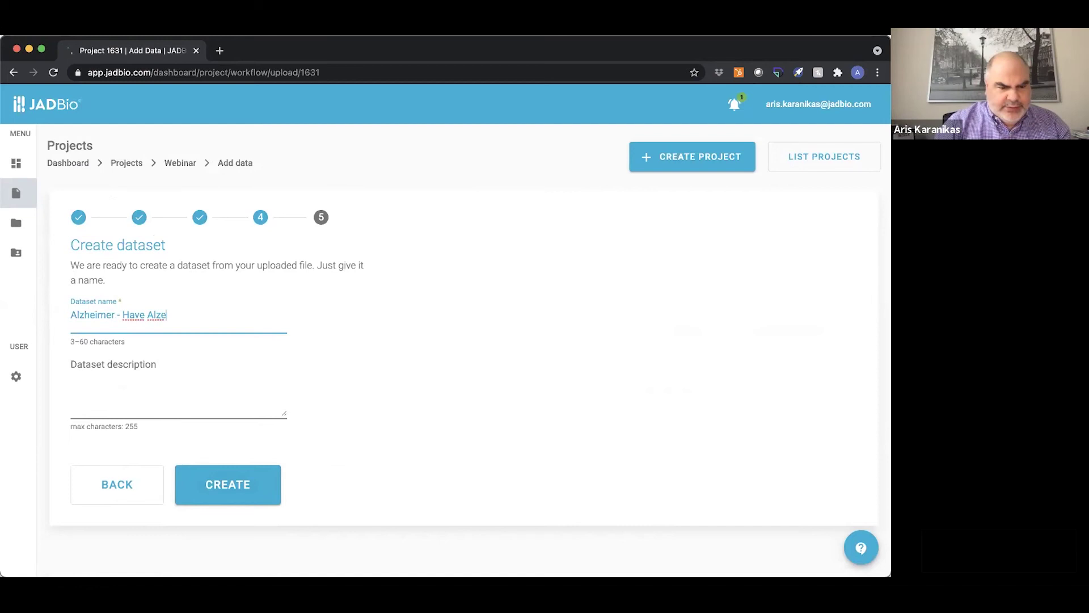
pyautogui.write('heimer')
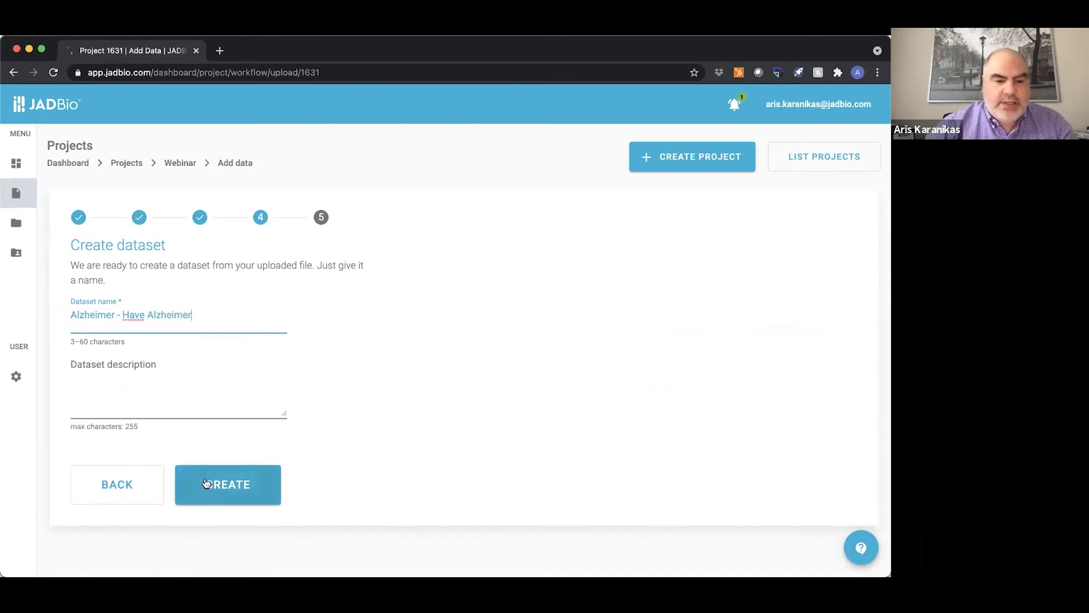
# Create the dataset as 'Alzheimer - Have Alzheimer'.
pyautogui.click(223, 484)
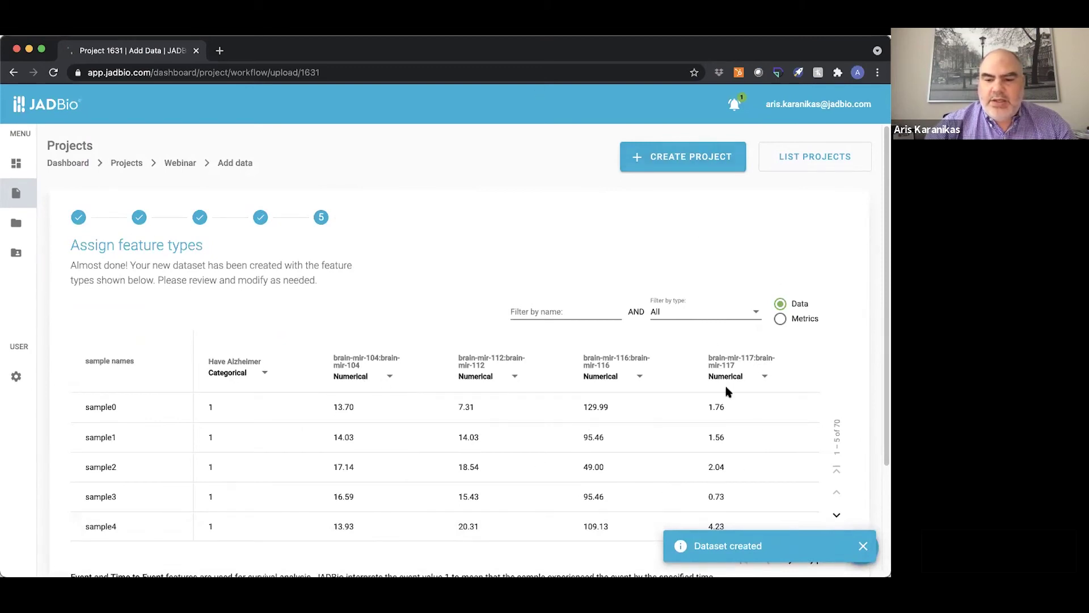
pyautogui.scroll(-2, 717, 329)
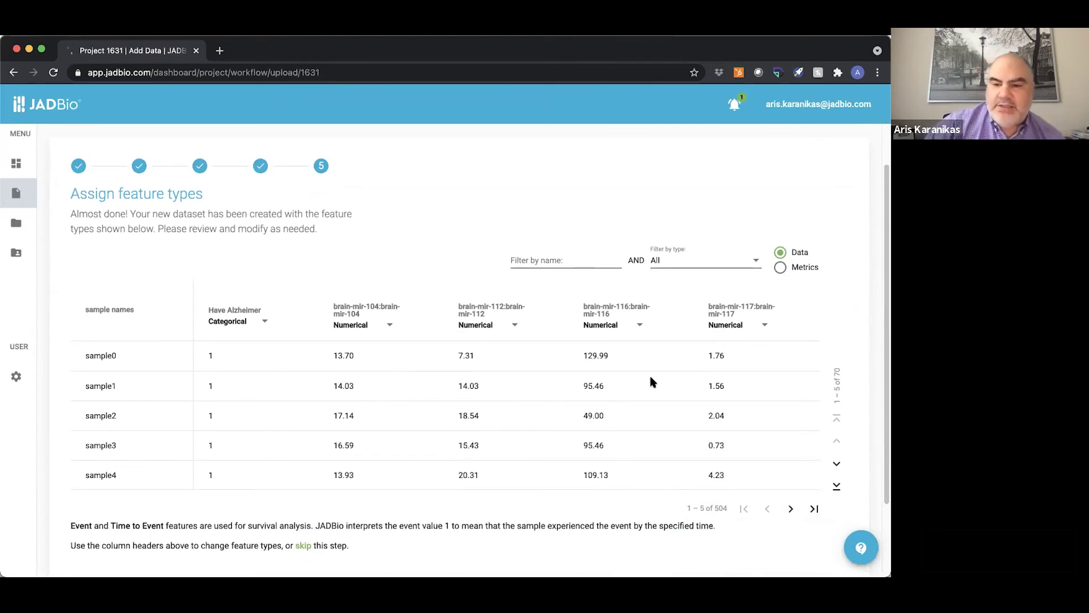
# Switch the feature-type step to the Metrics view with per-feature histograms.
pyautogui.click(780, 267)
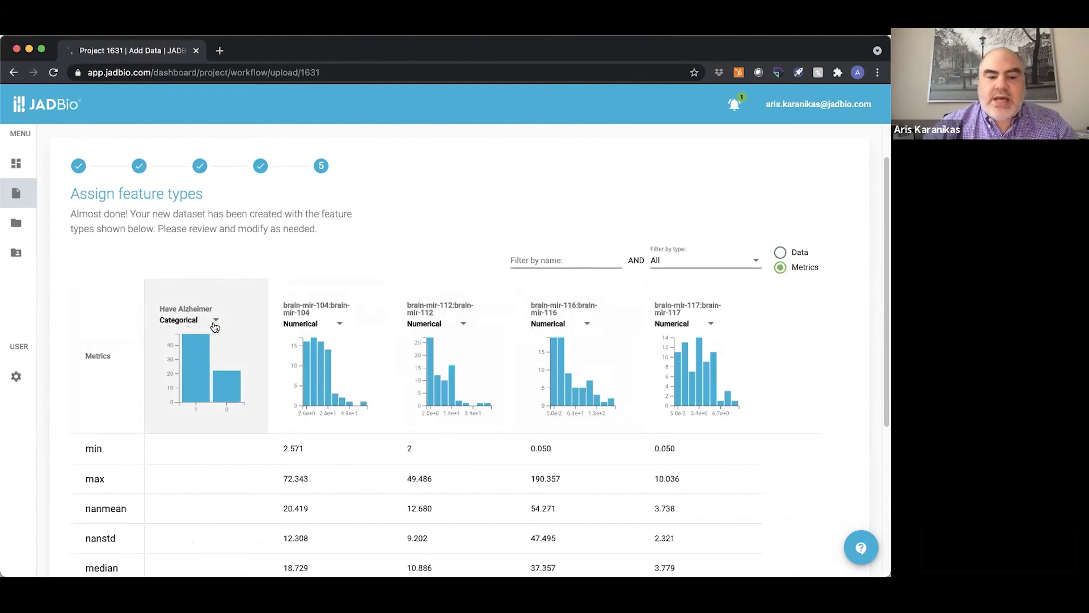
pyautogui.scroll(-2, 208, 374)
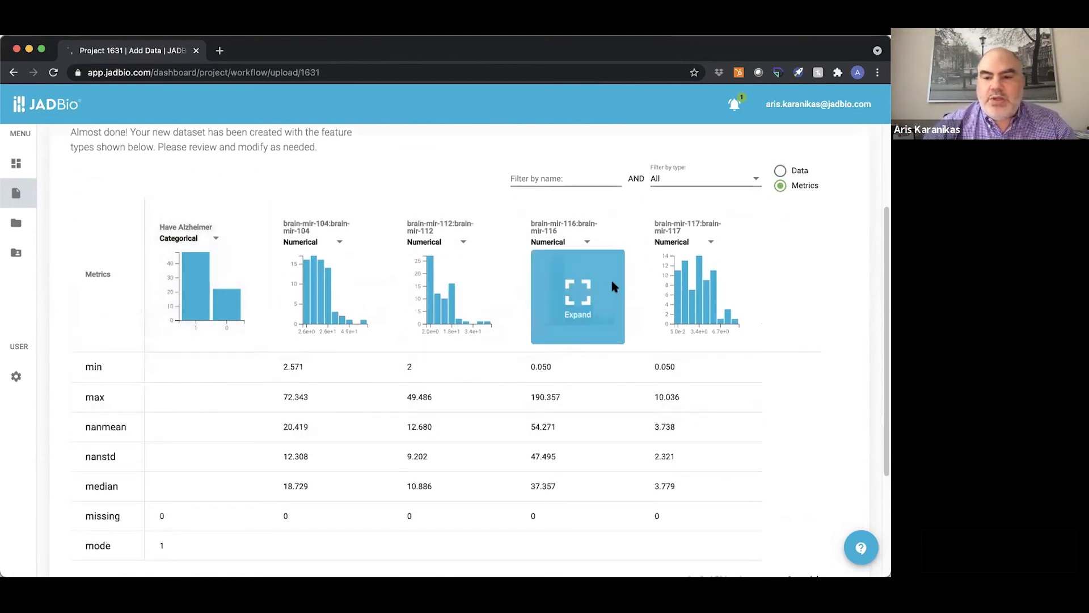
# Switch back to the Data view of raw sample values.
pyautogui.click(780, 170)
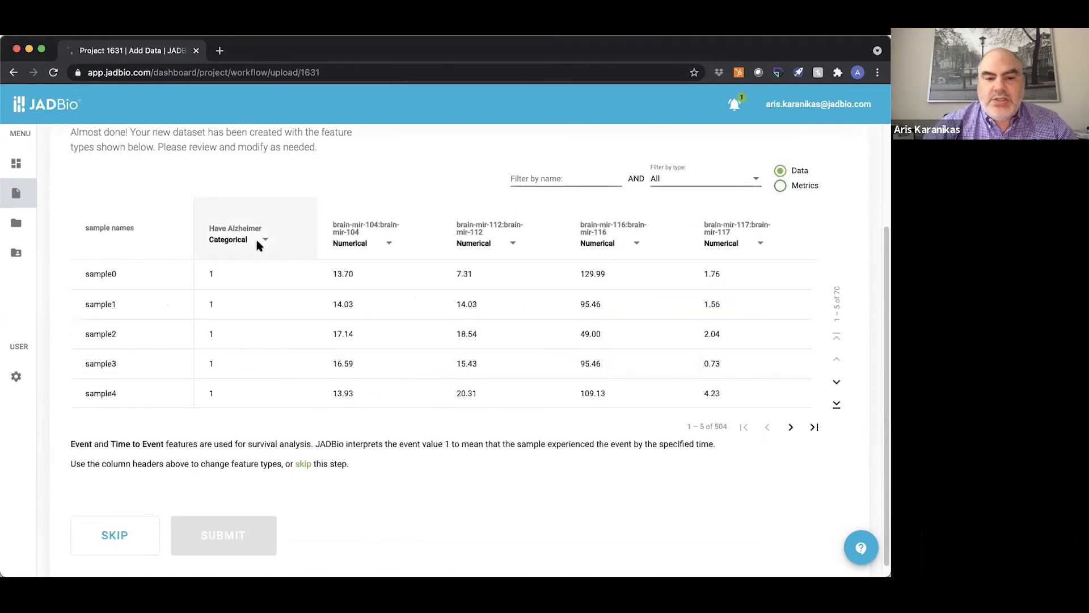